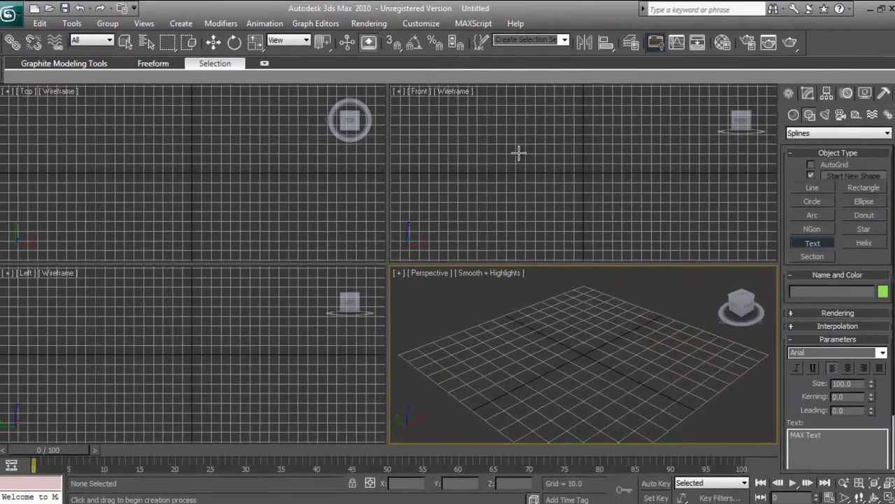
Place a default 'MAX Text' text shape in the Front viewport
left_click(816, 258)
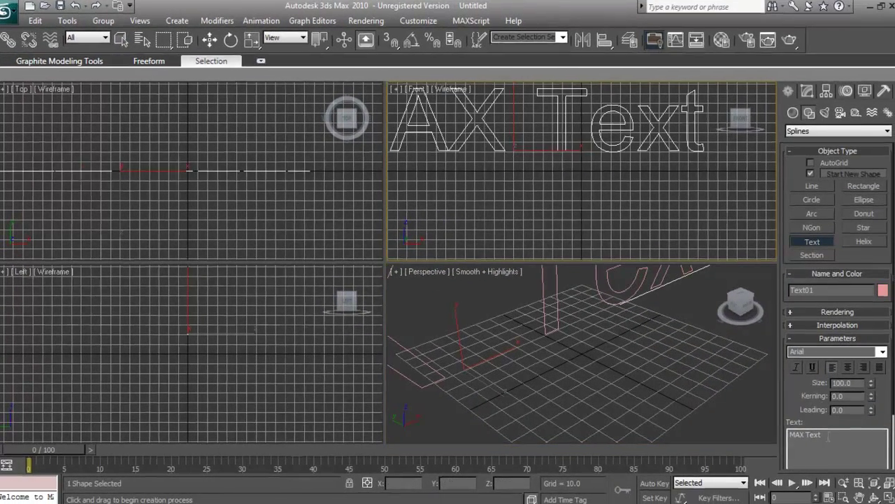
left_click(829, 437)
Replace the 'MAX Text' wording with the person's full name
left_click_drag(724, 334, 540, 313)
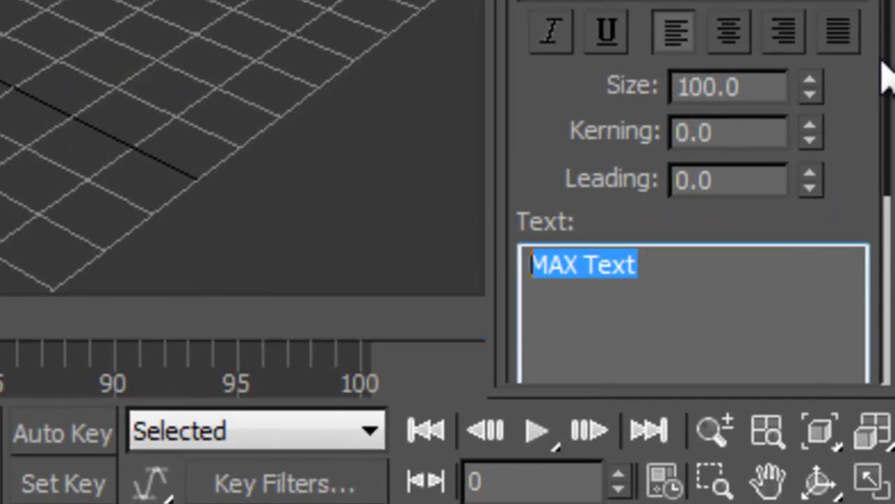
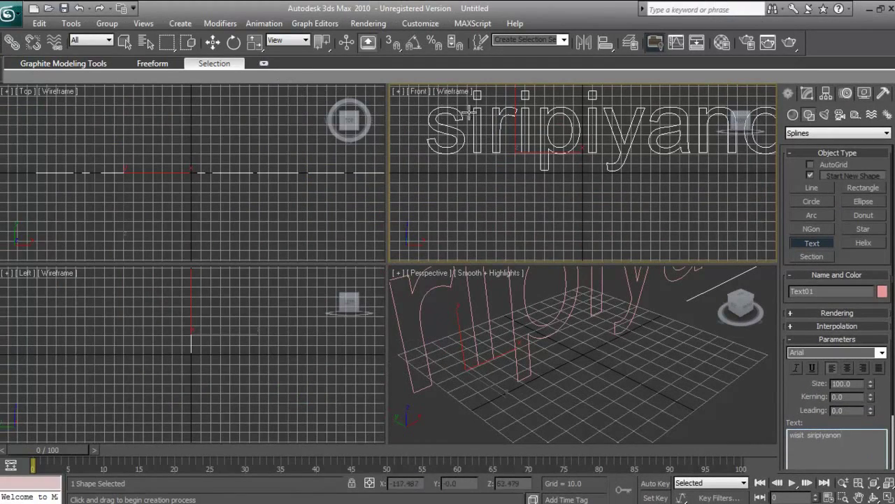
Scale the text down to about 53%, move it across the perspective grid, then deselect it
left_click(212, 42)
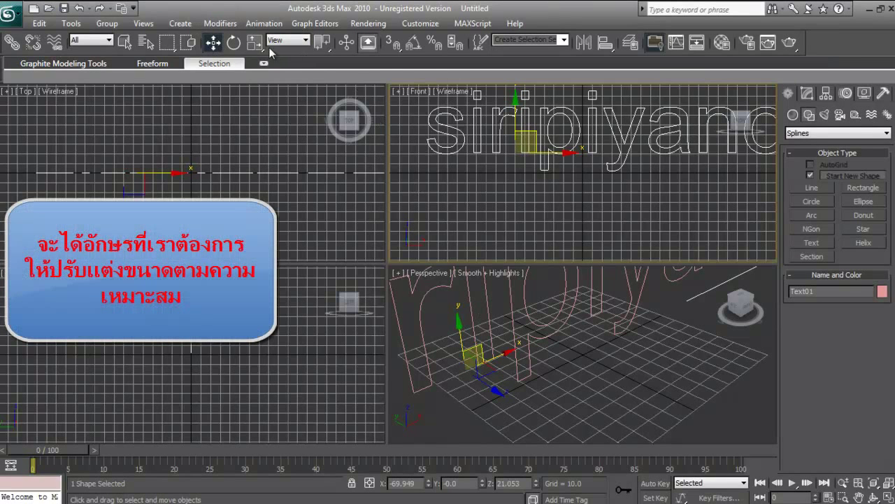
left_click(256, 44)
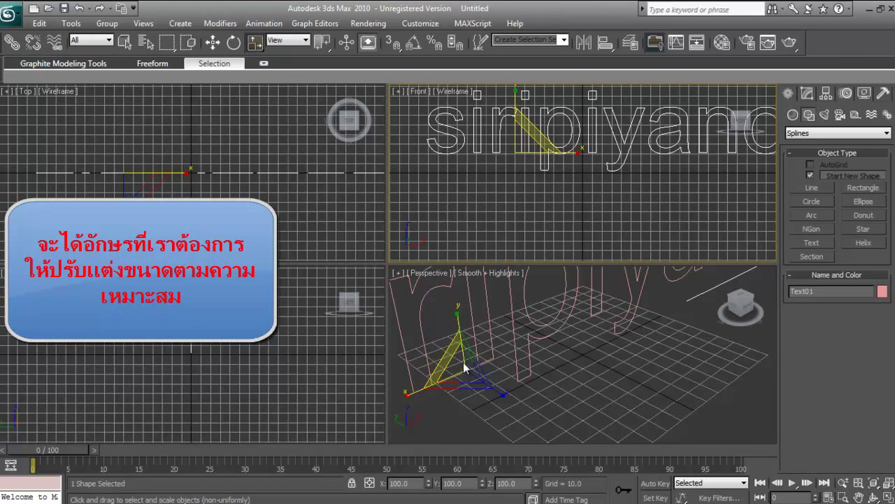
left_click_drag(459, 364, 455, 392)
left_click(213, 42)
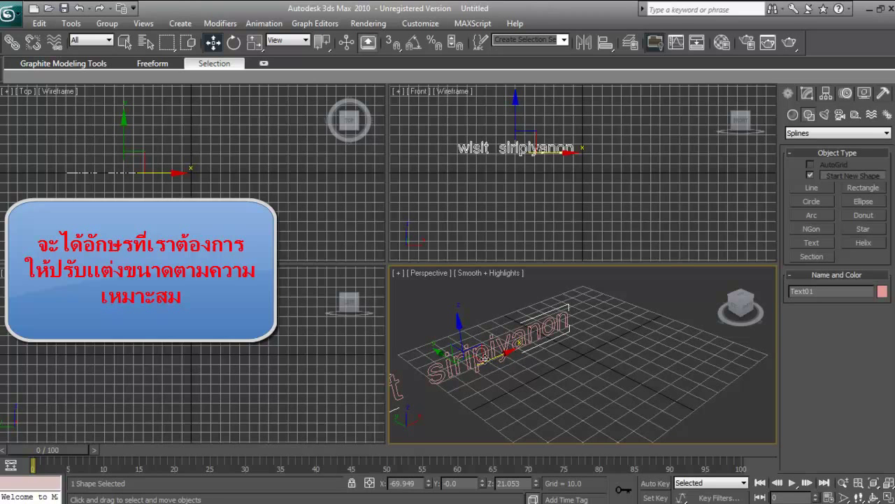
left_click_drag(476, 365, 569, 330)
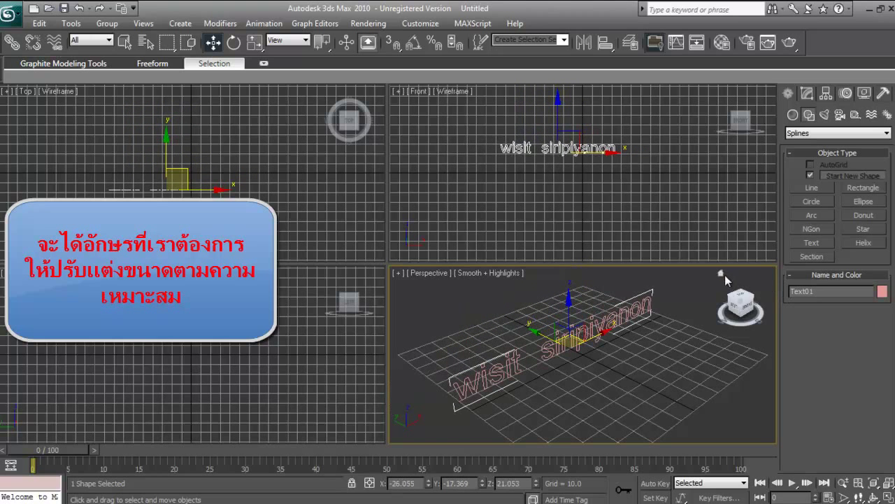
left_click(718, 271)
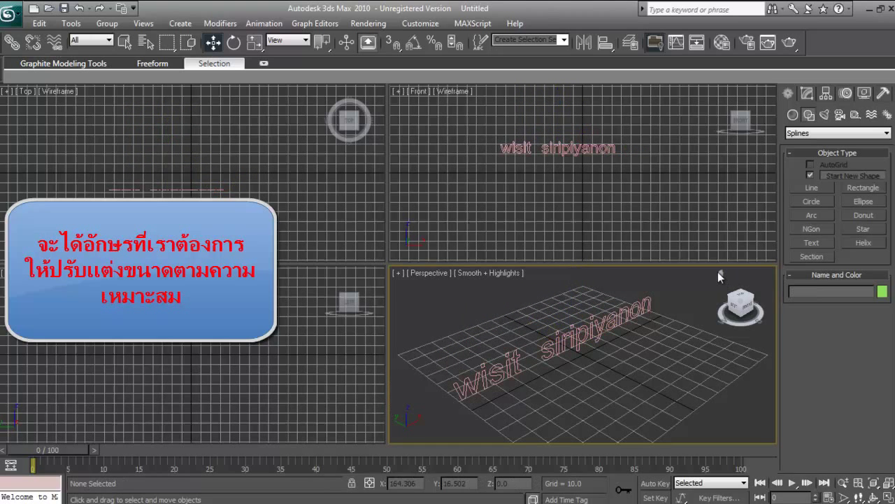
Maximize the Perspective viewport and bring up the Modify panel's modifier list
left_click(888, 495)
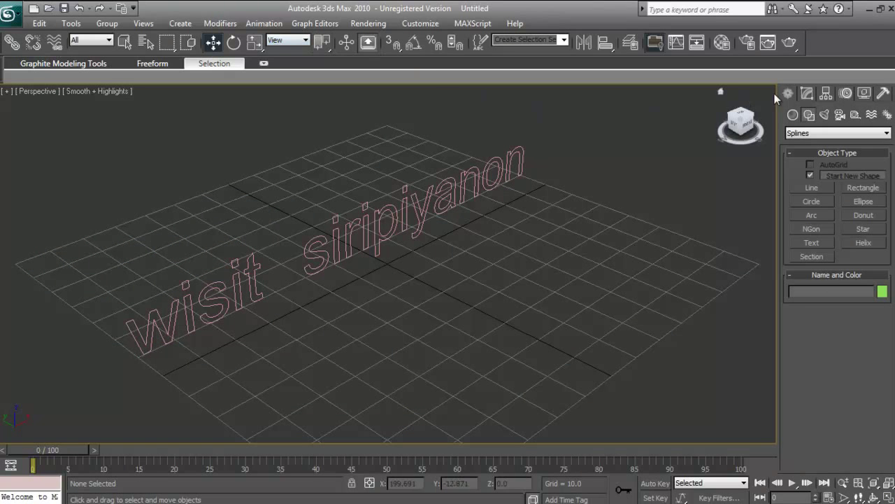
left_click(806, 93)
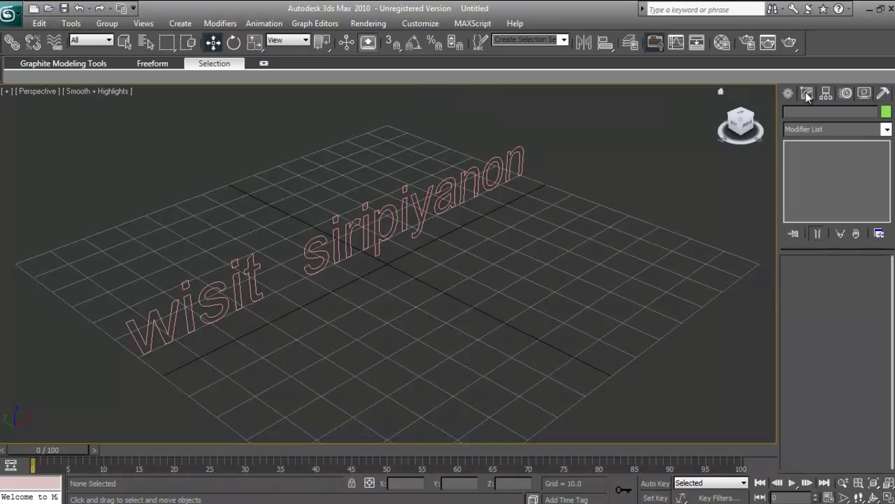
left_click(886, 130)
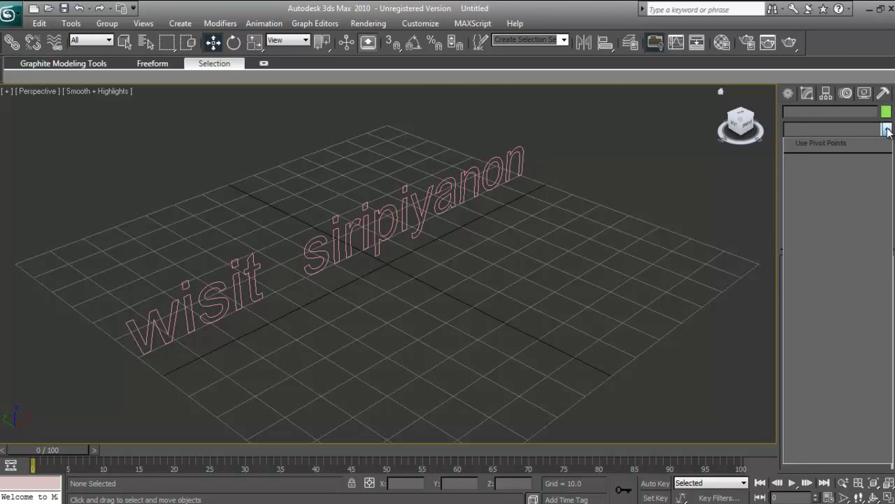
Select the text object and open its Modifier List down to Extrude
left_click(330, 226)
left_click(342, 233)
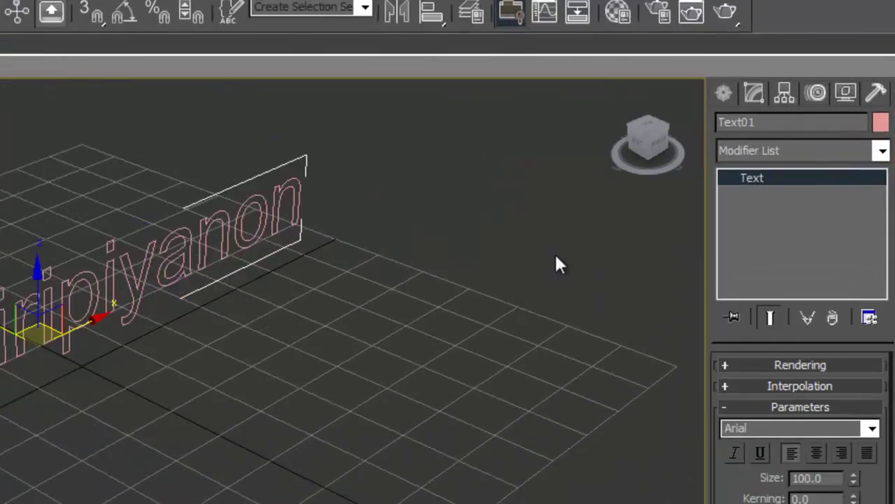
left_click(883, 150)
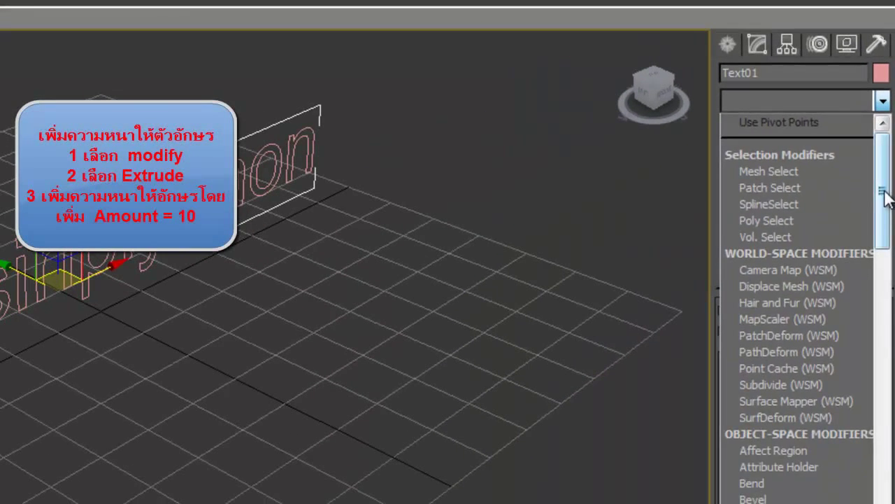
left_click_drag(881, 285, 888, 339)
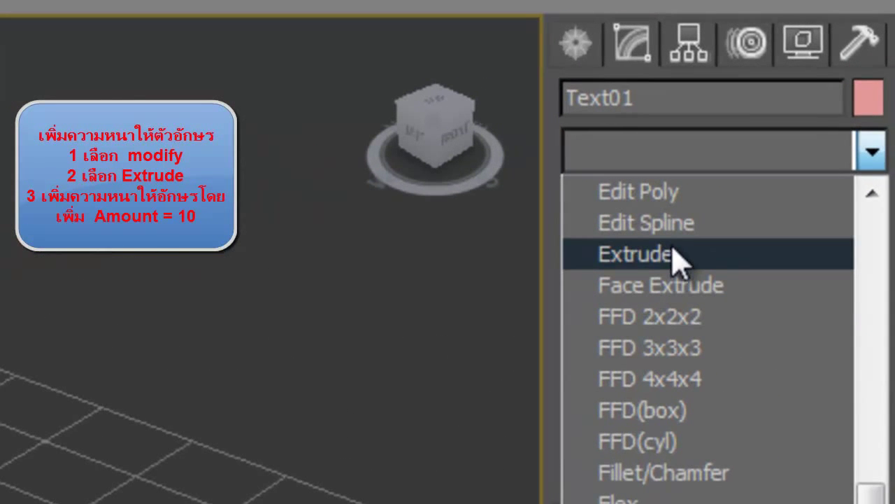
Add an Extrude modifier to the text with Amount 10
left_click(674, 250)
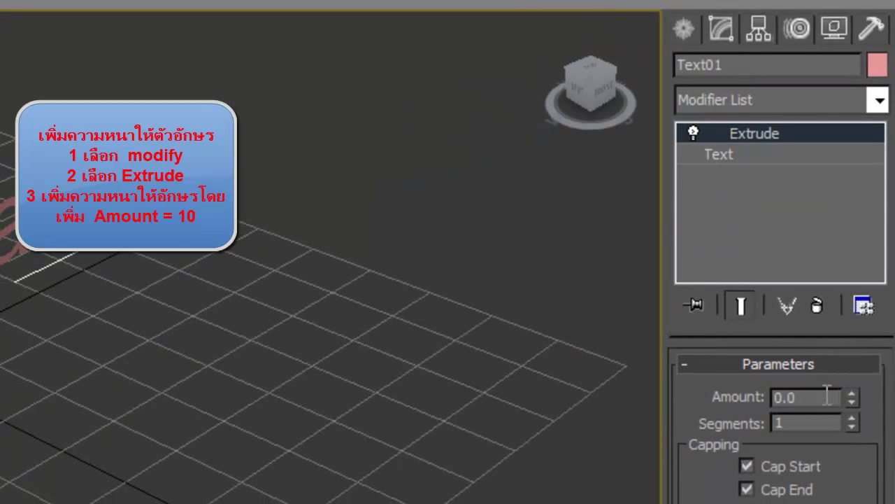
double_click(827, 396)
type("10")
key("Return")
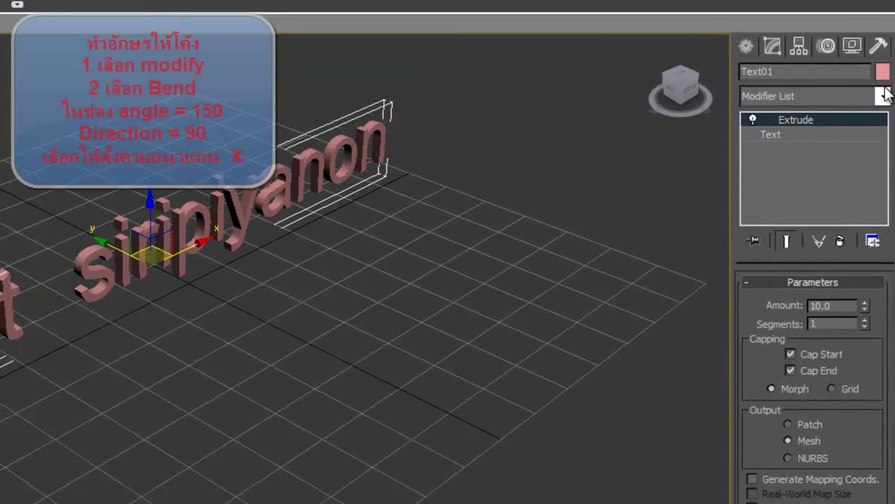
Add a Bend modifier to the extruded text from the Modifier List
left_click(886, 127)
scroll(886, 132, "up", 5)
left_click_drag(887, 180, 887, 257)
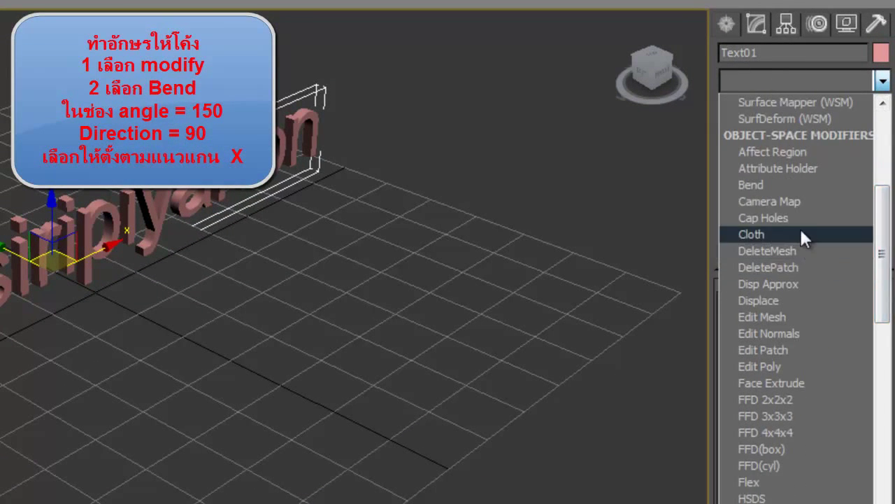
scroll(800, 220, "up", 5)
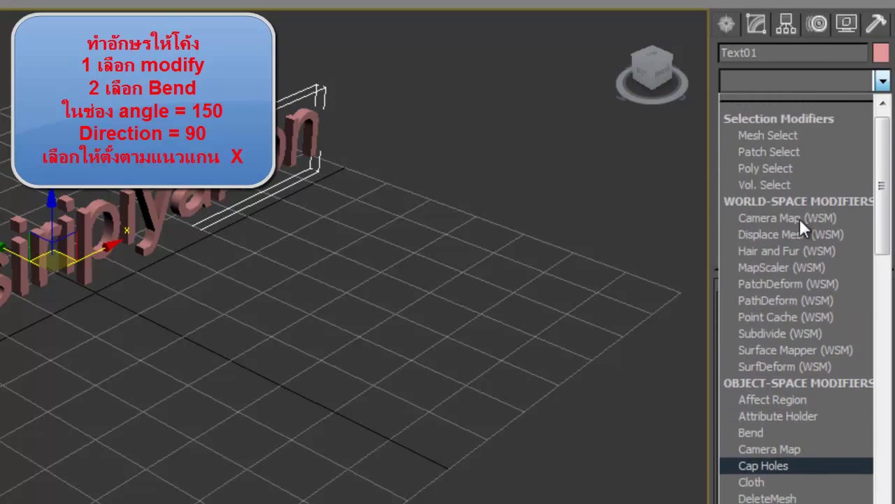
scroll(799, 218, "up", 1)
scroll(794, 376, "down", 2)
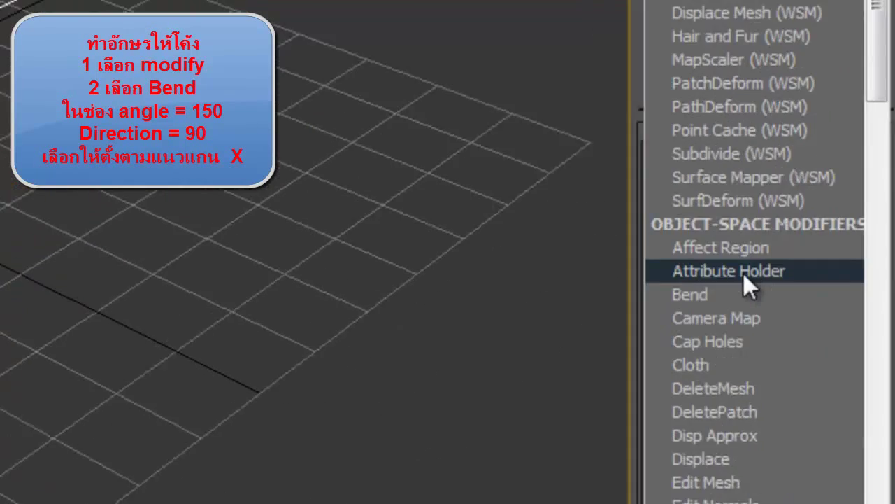
left_click(742, 295)
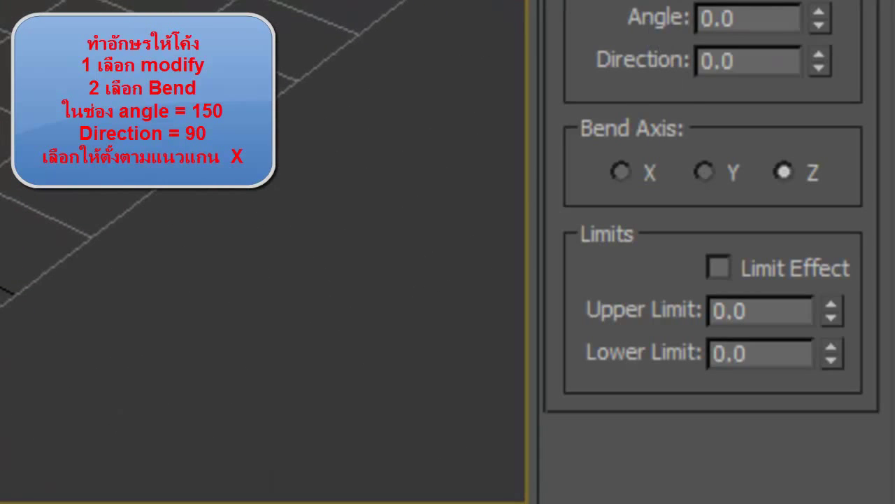
Set the Bend angle to 150, direction to 90, and the bend axis to X
left_click_drag(775, 19, 659, 22)
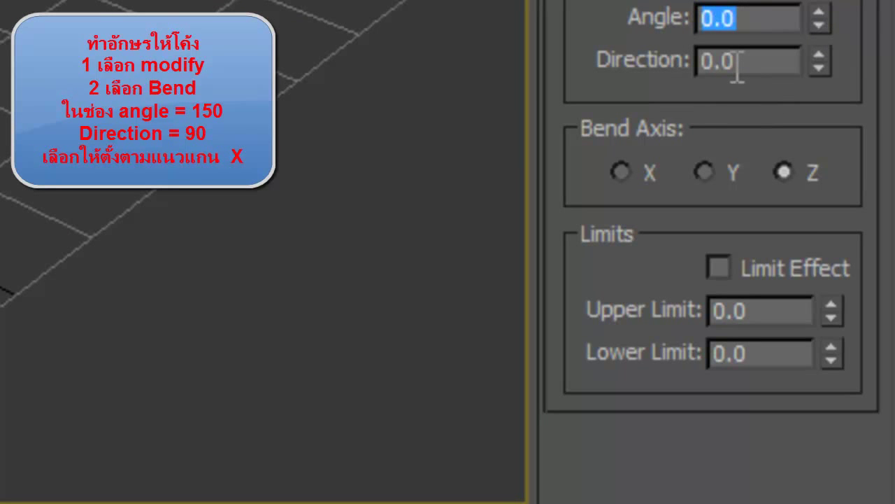
type("150")
key("Return")
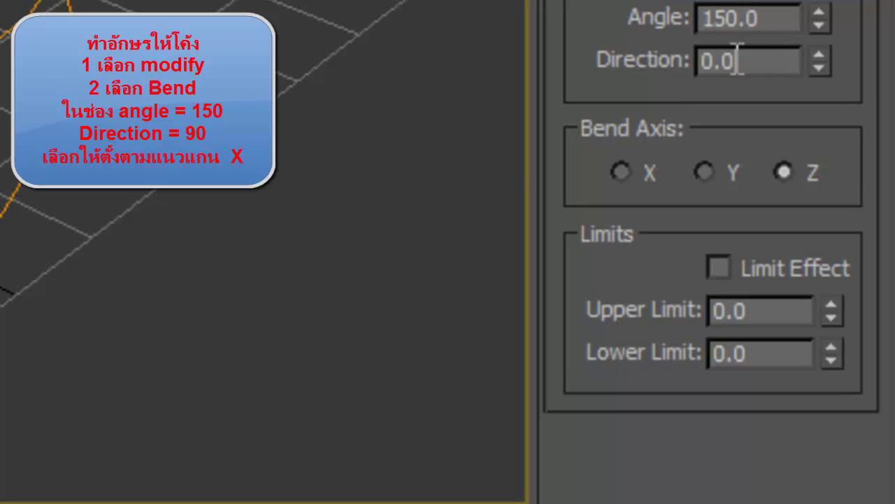
left_click(737, 61)
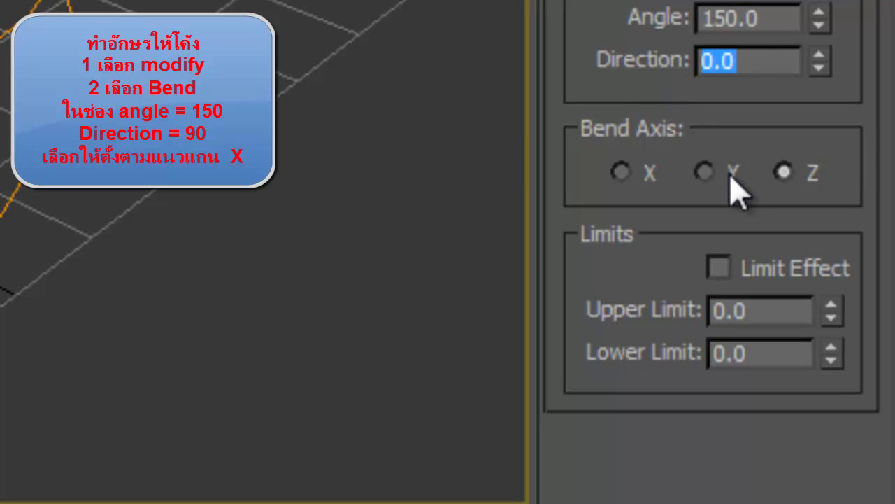
type("90")
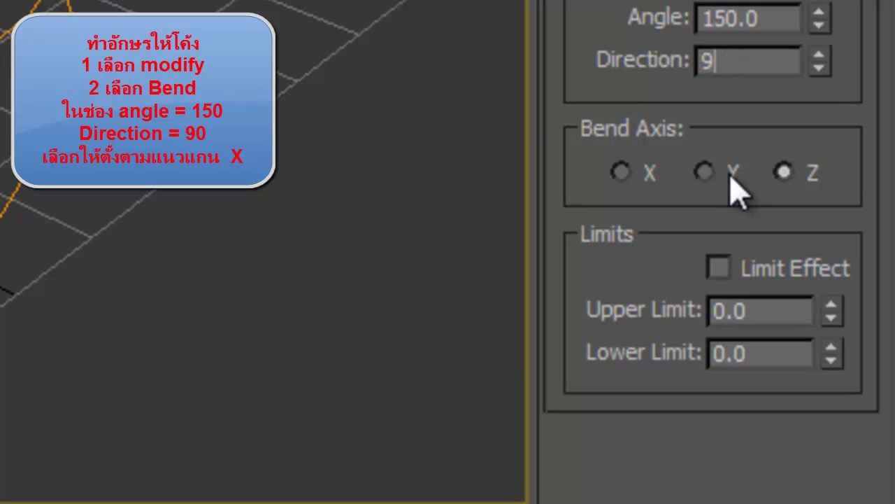
left_click(780, 20)
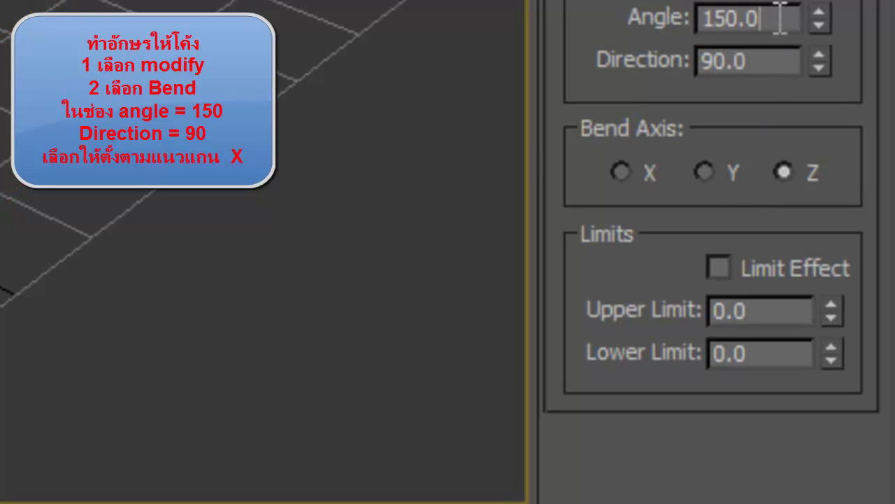
left_click(621, 172)
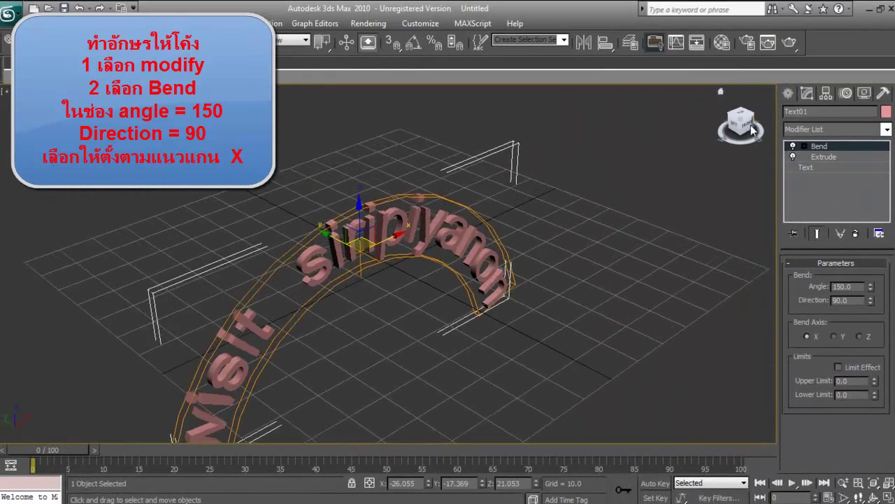
View the arch from the front and shift the arched text to the right
left_click(699, 21)
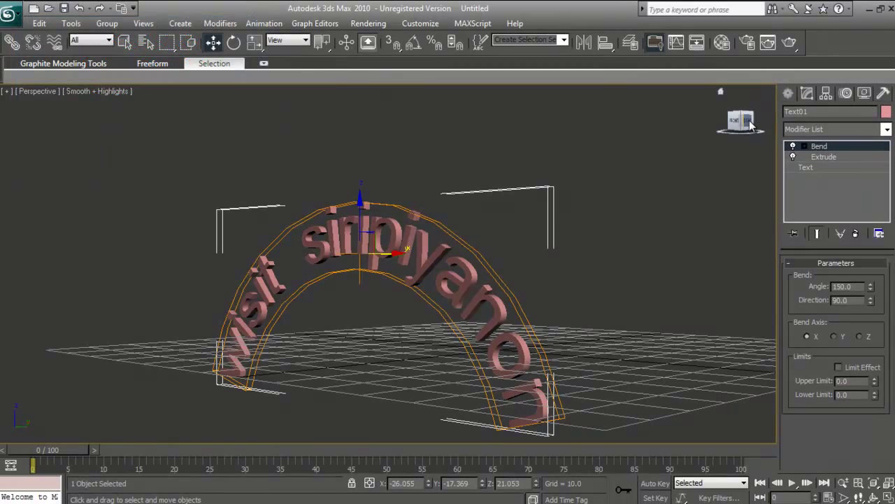
left_click(750, 123)
left_click(728, 120)
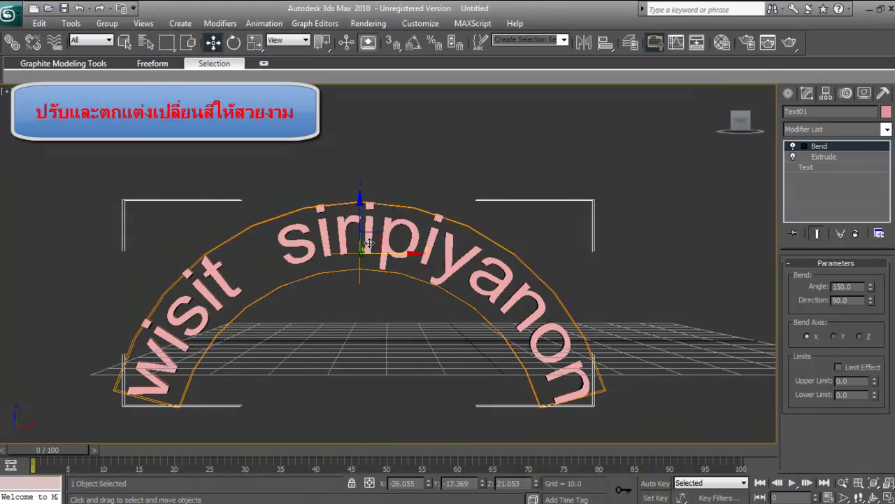
left_click_drag(368, 246, 422, 228)
scroll(422, 228, "up", 5)
scroll(420, 238, "down", 5)
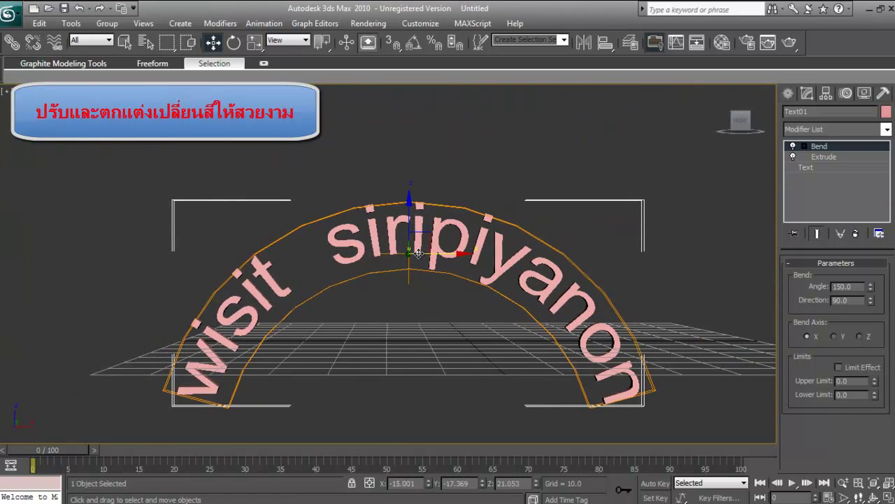
scroll(410, 253, "up", 5)
scroll(410, 253, "down", 5)
left_click_drag(410, 253, 522, 263)
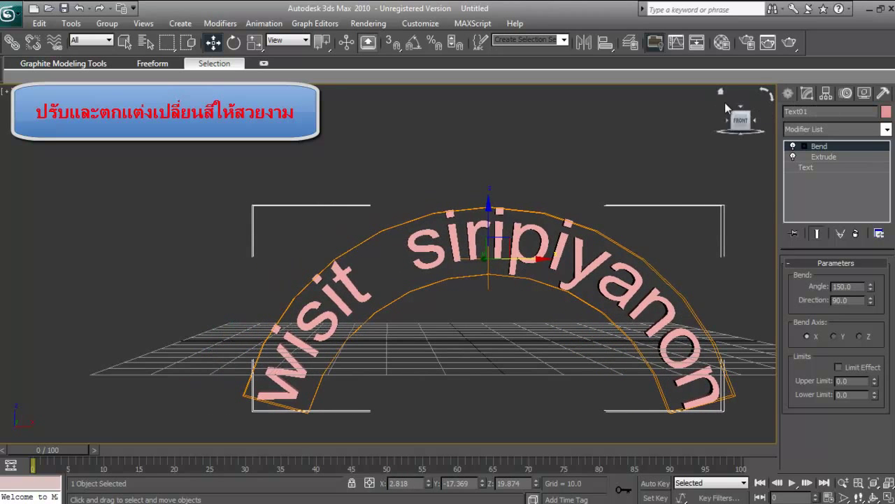
Raise the arched text along Z so its ends rest on the grid
left_click(720, 90)
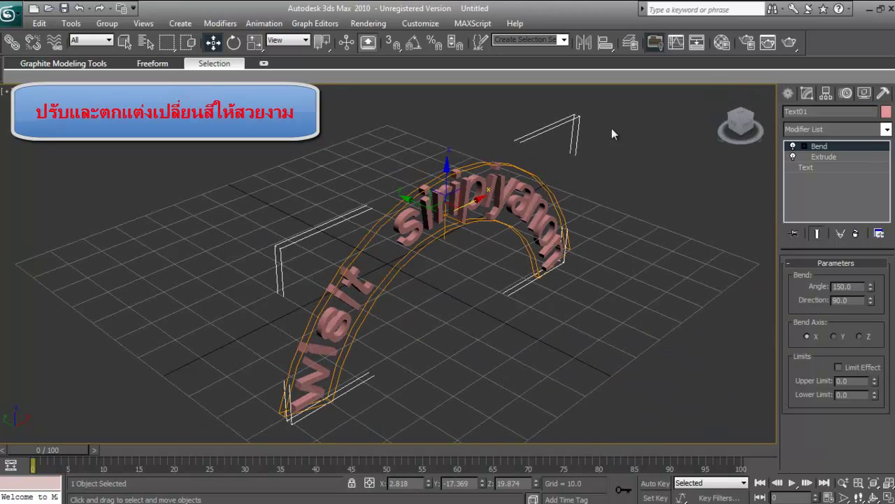
left_click(743, 130)
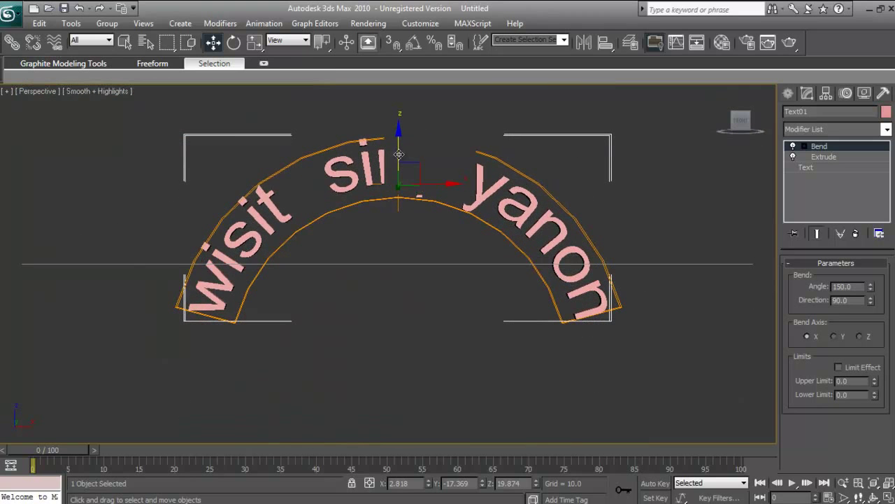
left_click_drag(398, 153, 398, 97)
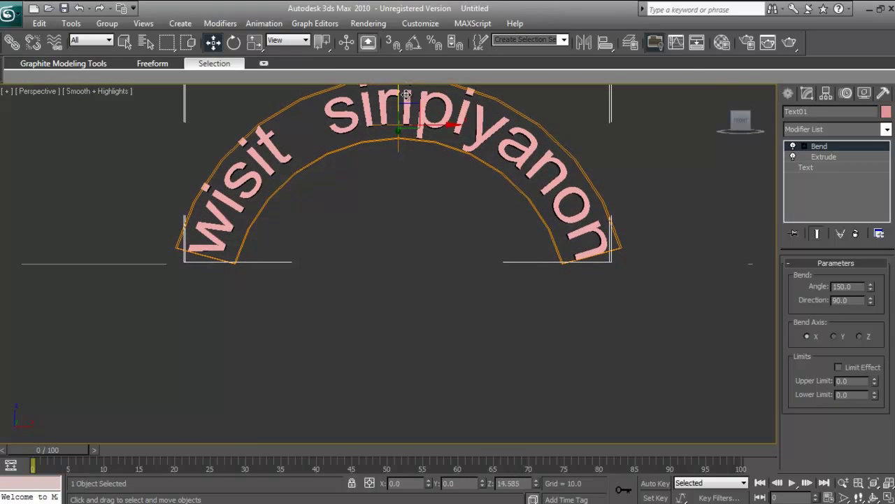
left_click(722, 90)
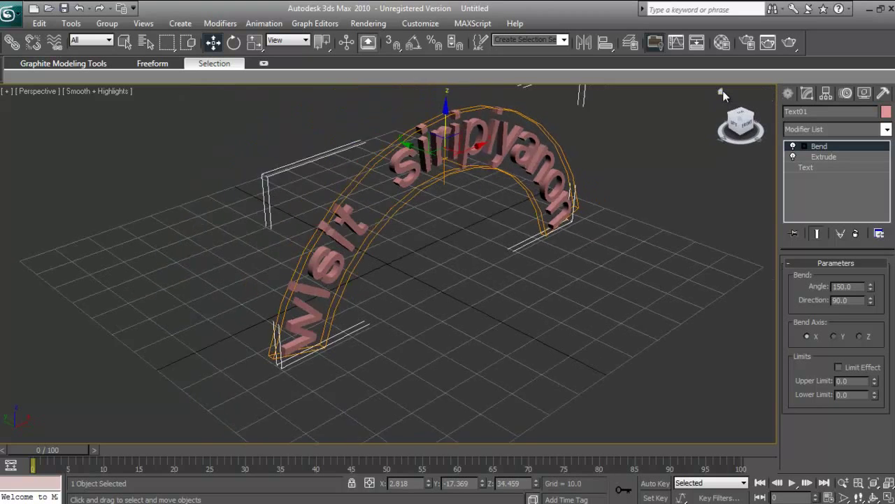
Colour the arched text green and switch to the four-viewport layout
left_click(887, 112)
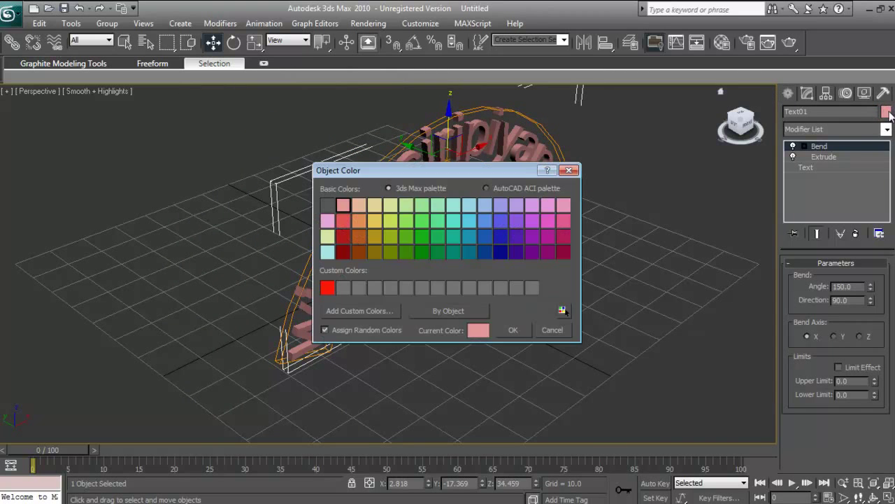
left_click(422, 236)
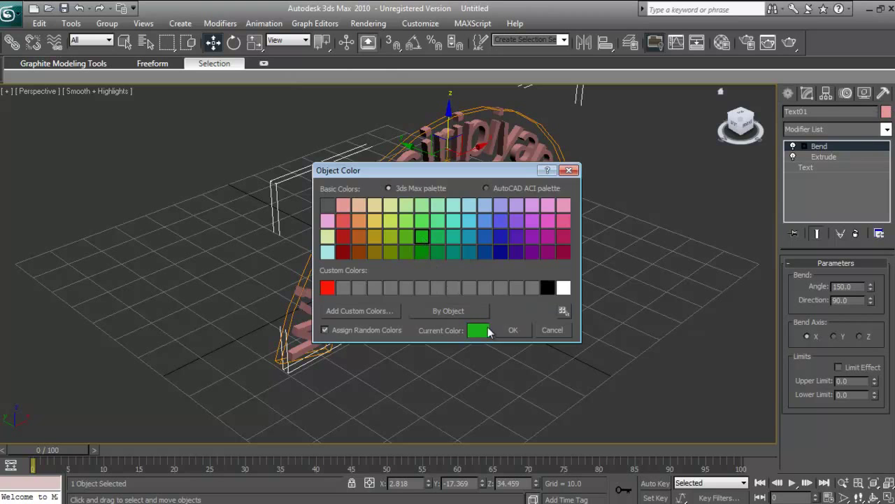
left_click(512, 329)
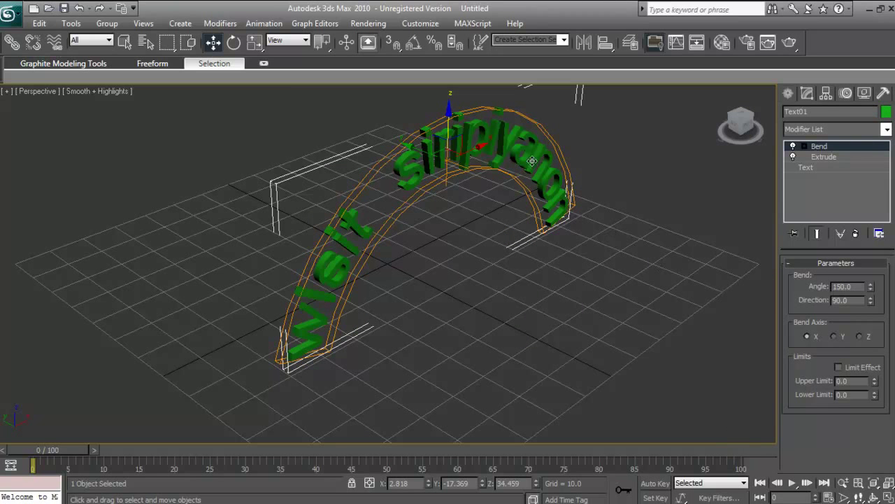
left_click(747, 126)
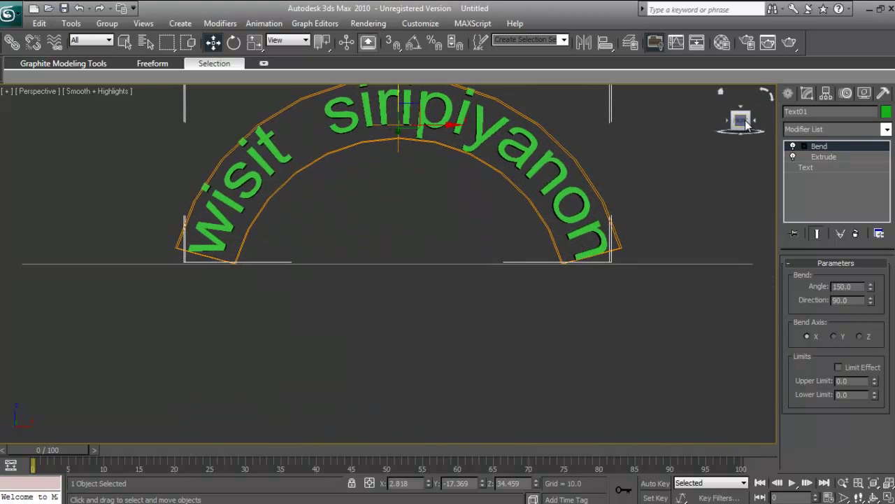
left_click(723, 93)
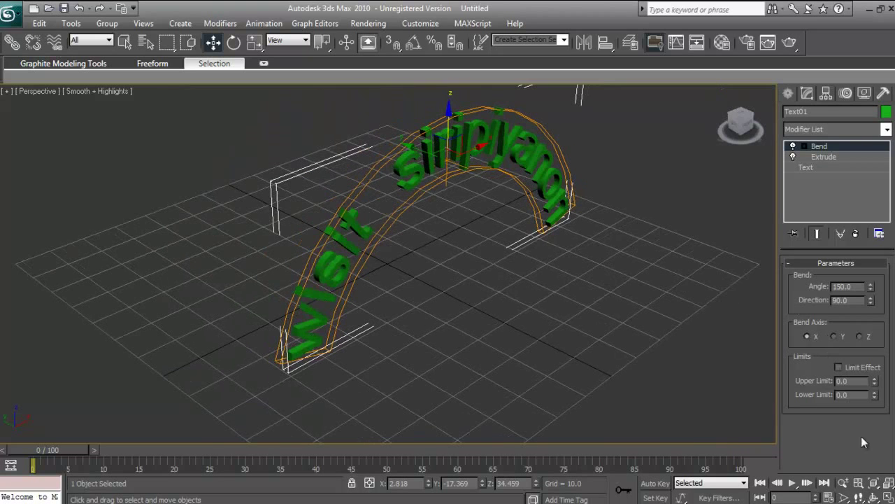
left_click(887, 498)
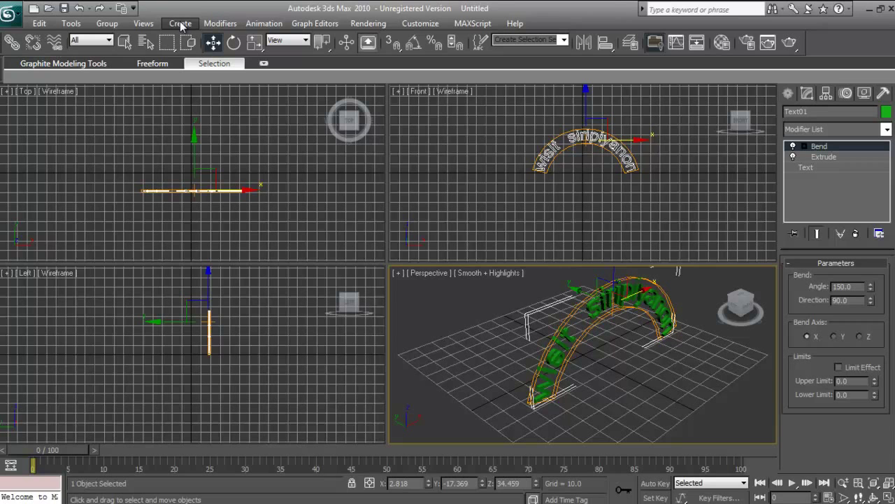
Render the Perspective view, inspect the rendered frame, and close its window
left_click(368, 23)
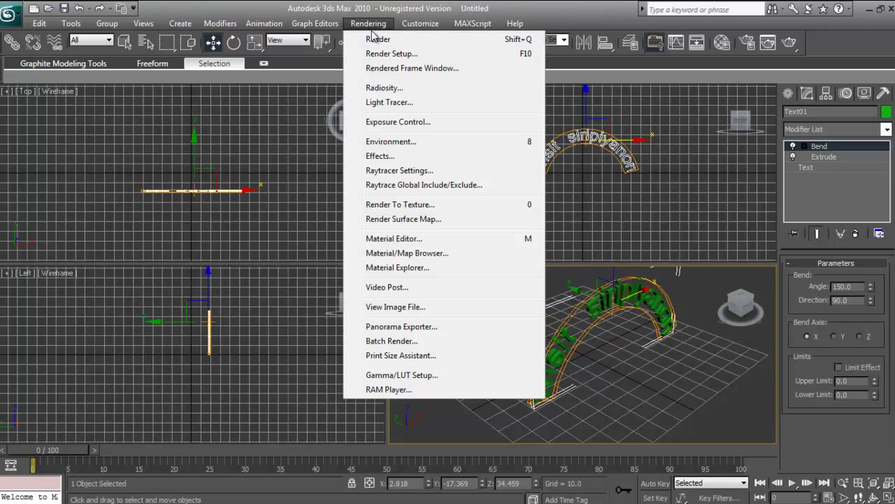
left_click(378, 35)
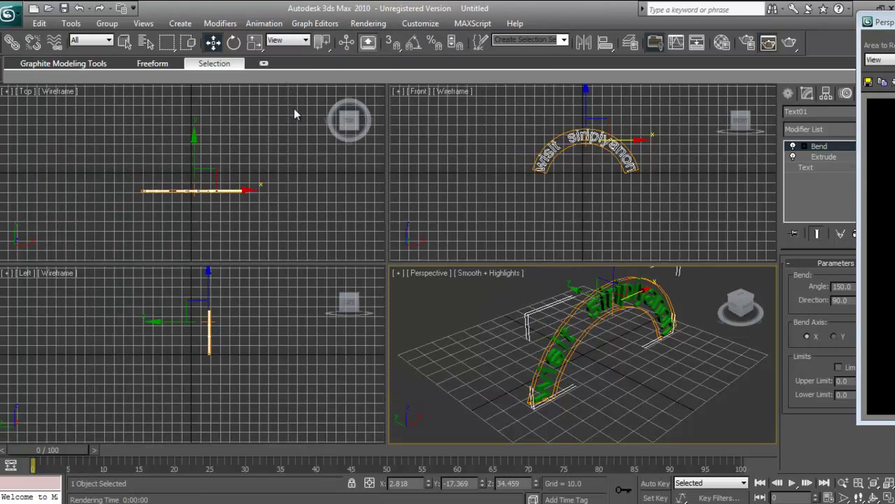
left_click_drag(876, 26, 251, 63)
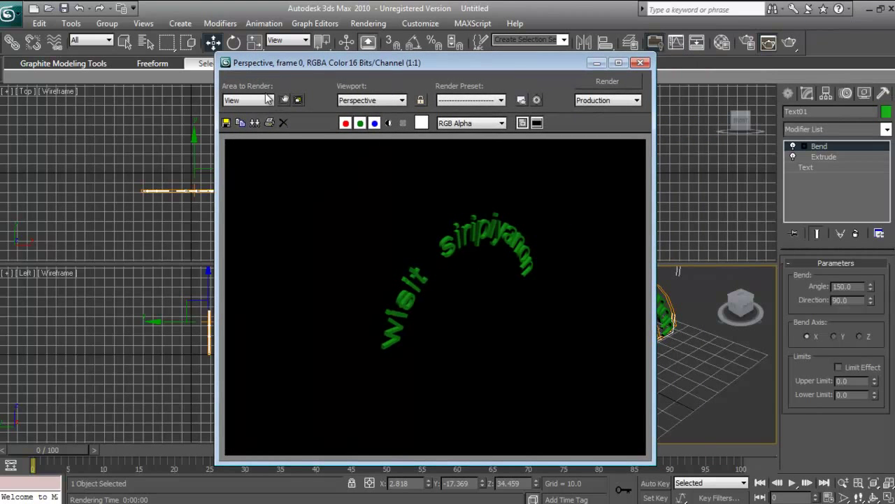
left_click(641, 62)
Enlarge the arched text uniformly and test-render the Perspective view
key("r")
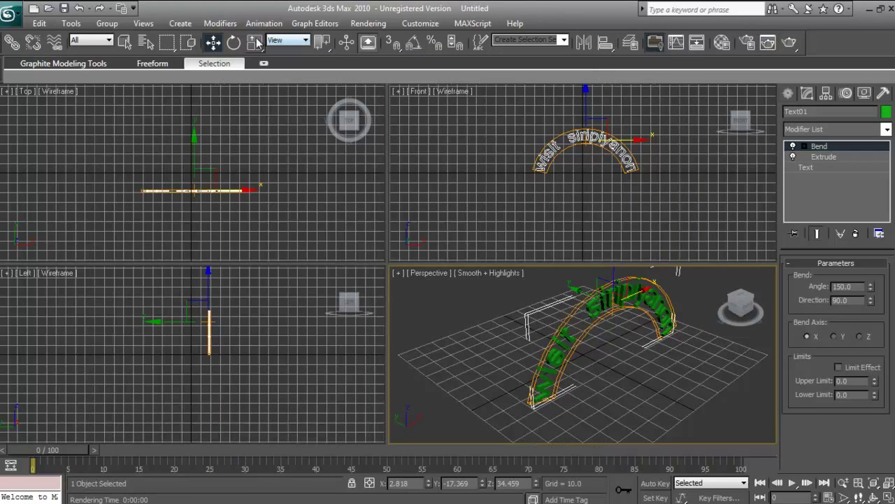
left_click_drag(623, 307, 625, 269)
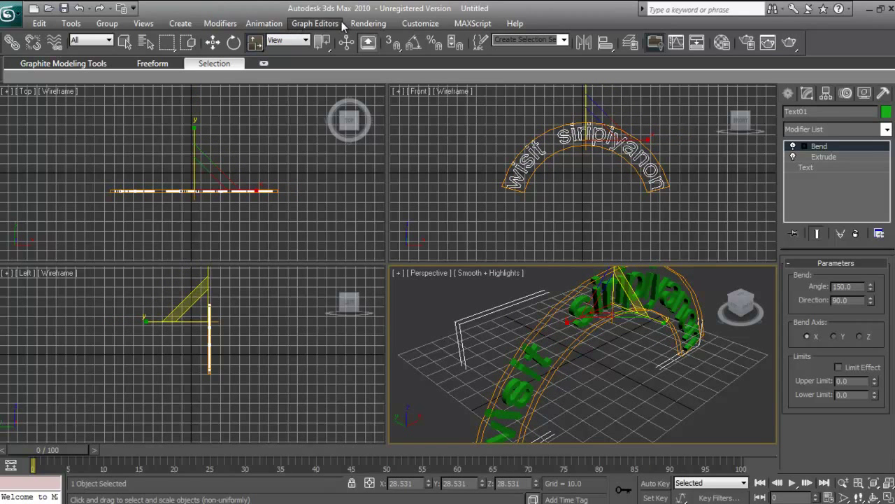
left_click(358, 24)
left_click(364, 38)
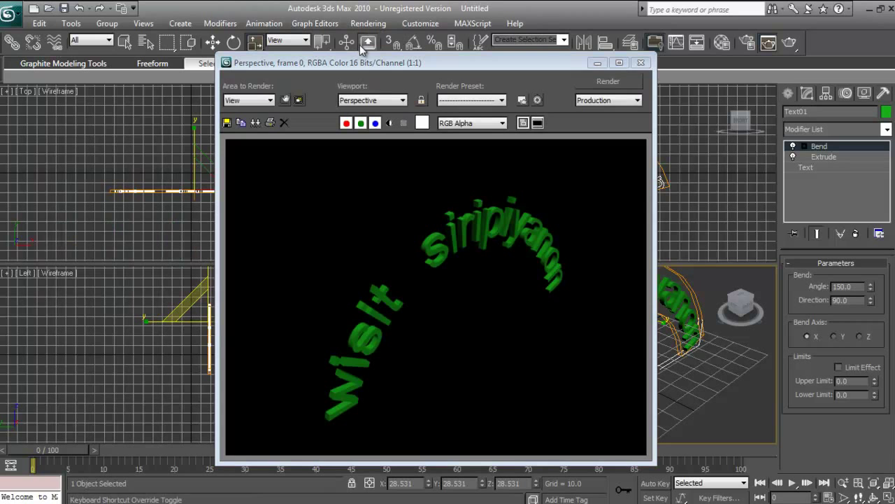
left_click(645, 63)
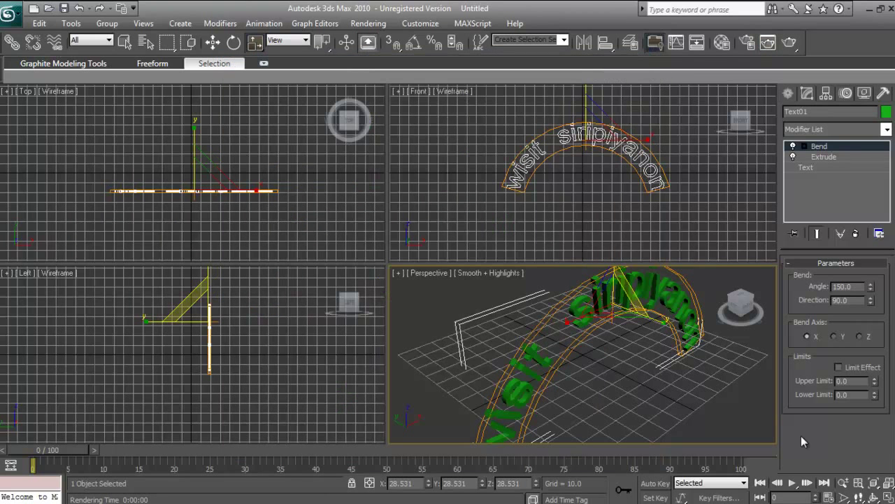
Turn the Perspective view to face the front and render it again
left_click(752, 313)
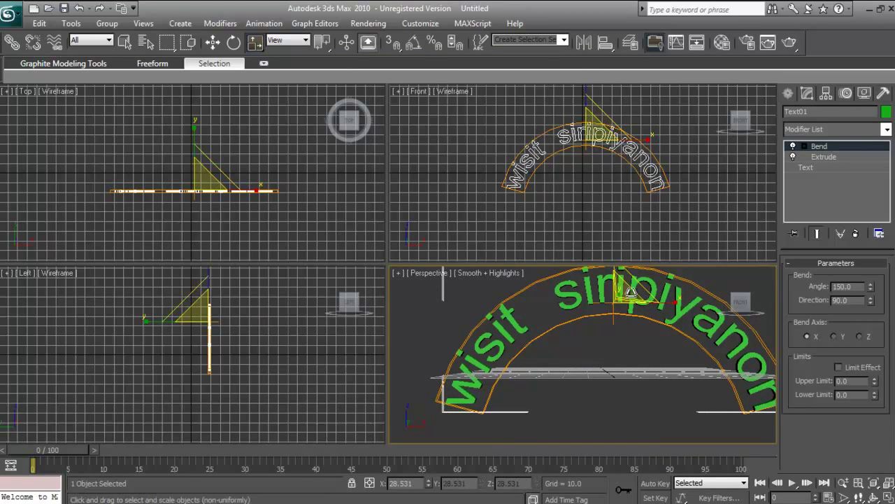
left_click(353, 25)
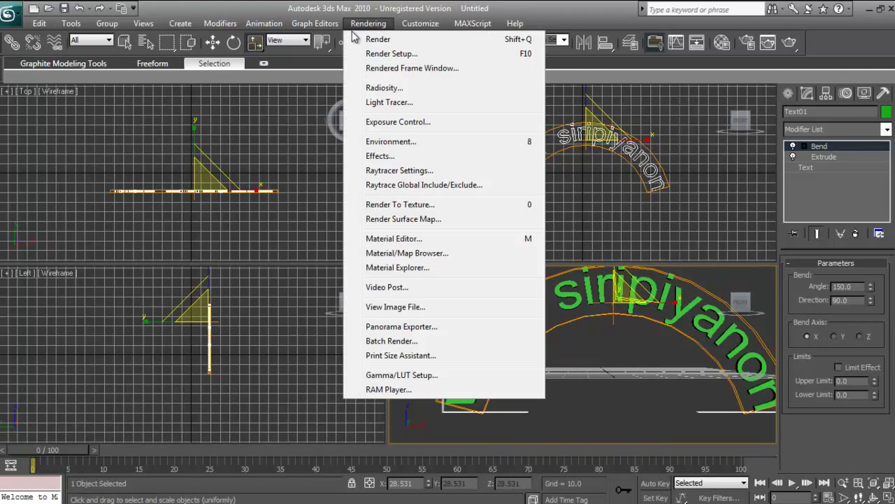
left_click(356, 37)
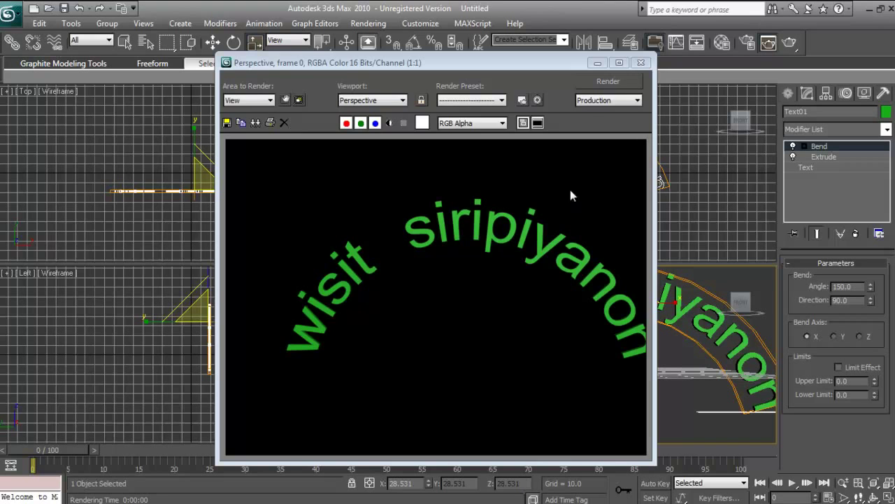
left_click(639, 63)
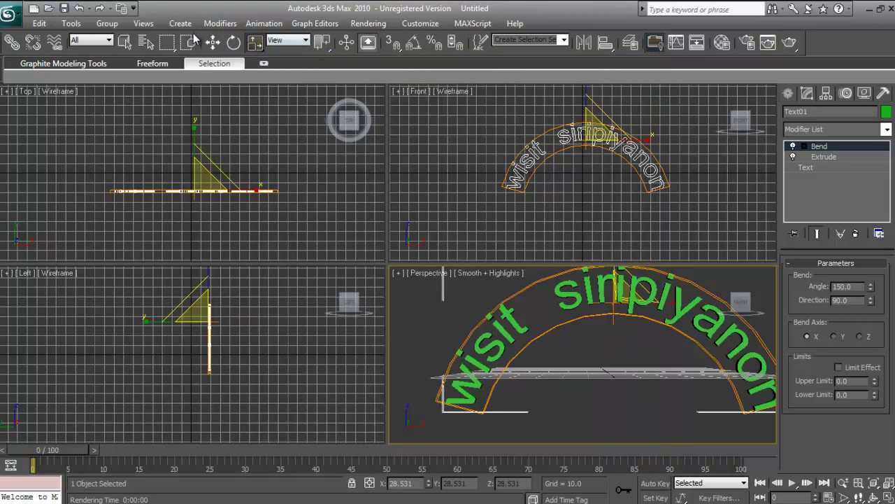
Move the arched text left along X and lower it along Z
left_click(213, 42)
left_click_drag(645, 305, 616, 310)
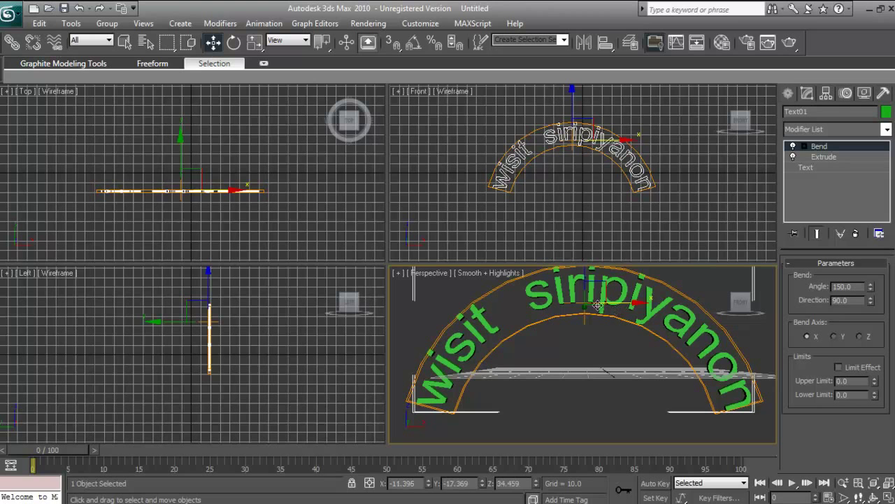
left_click_drag(585, 298, 585, 306)
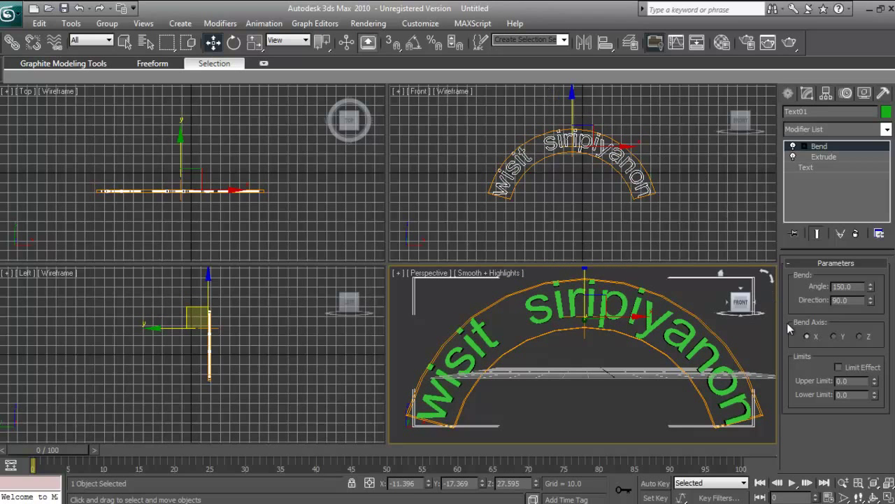
Reset the Perspective view to its Home angle, then test-render the text and close the frame
left_click(720, 275)
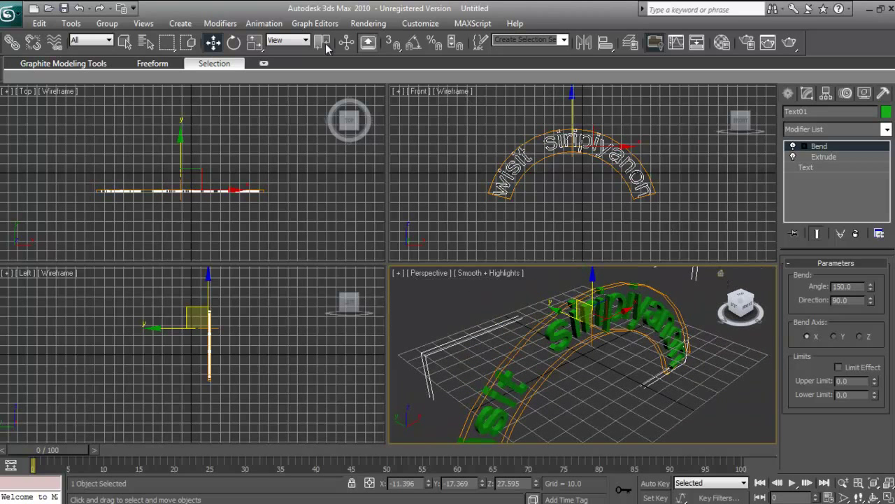
left_click(384, 25)
left_click(376, 38)
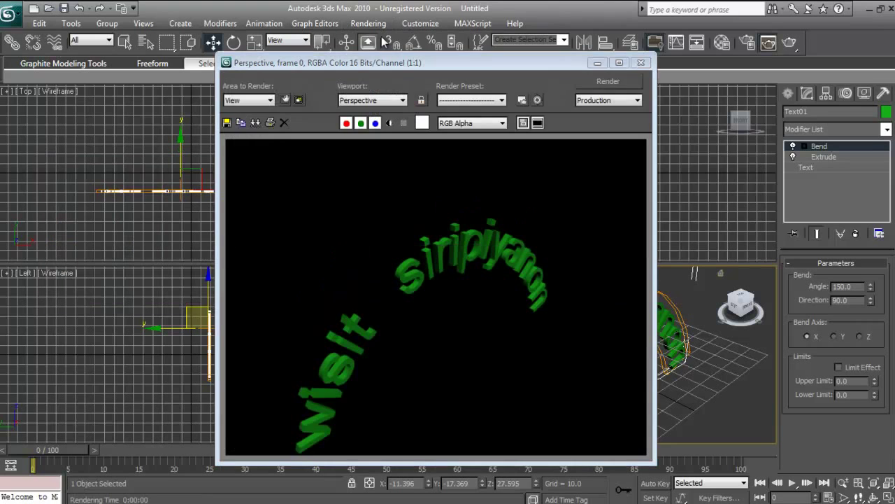
left_click(640, 62)
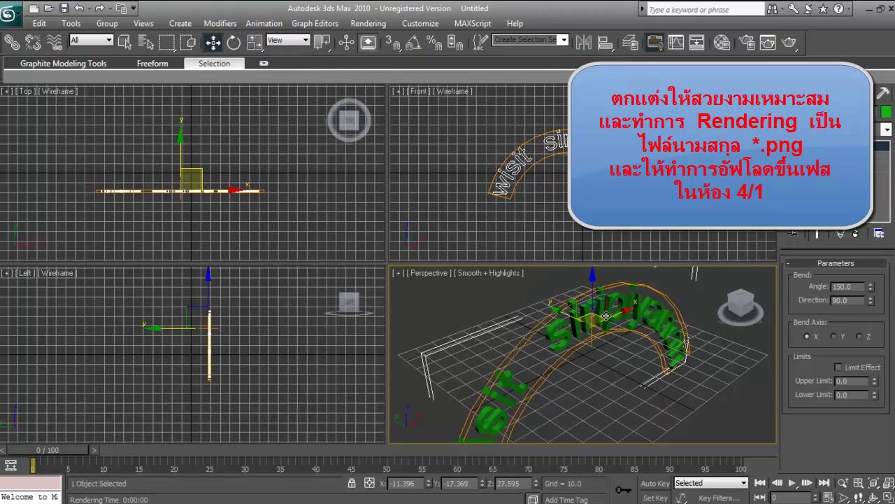
Reposition the text, maximize the Perspective viewport, and scale the text down uniformly
left_click_drag(601, 319, 627, 303)
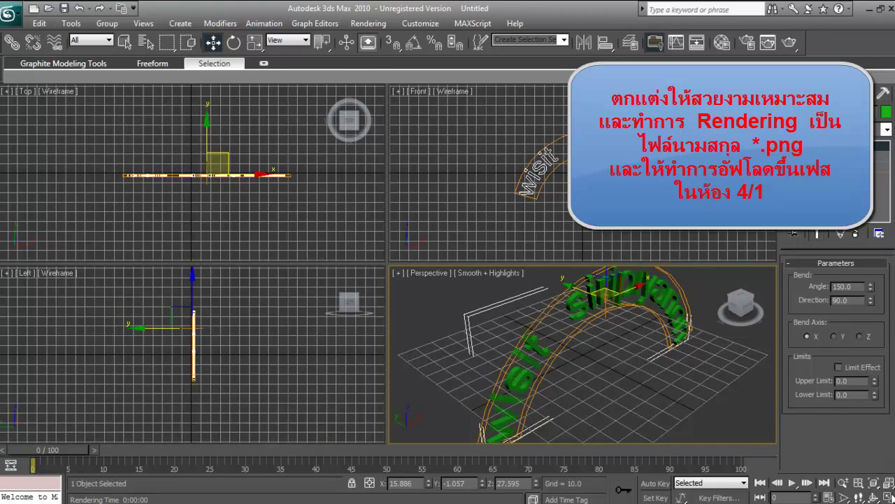
left_click(890, 497)
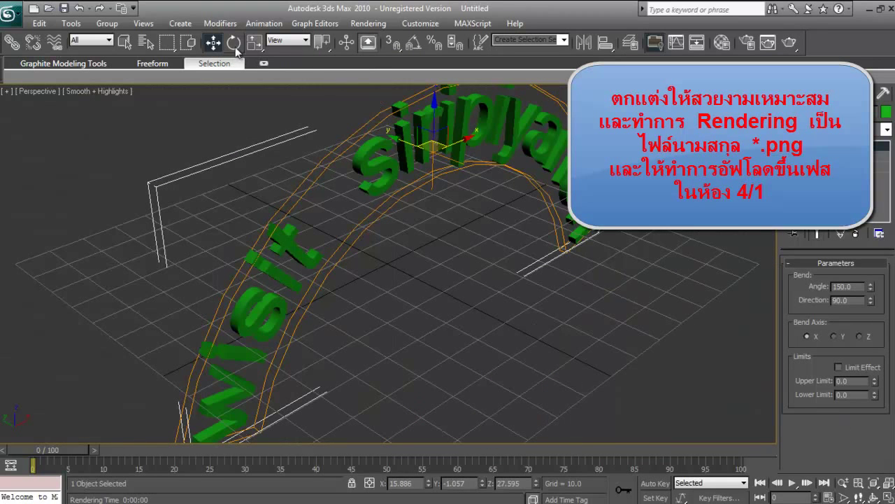
left_click(254, 43)
left_click_drag(428, 148, 436, 173)
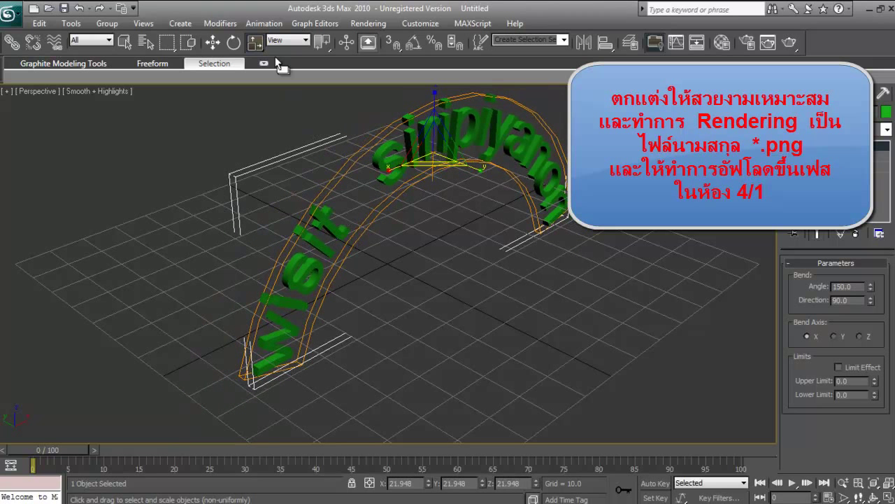
Deselect the text and render the maximized Perspective view
left_click(212, 42)
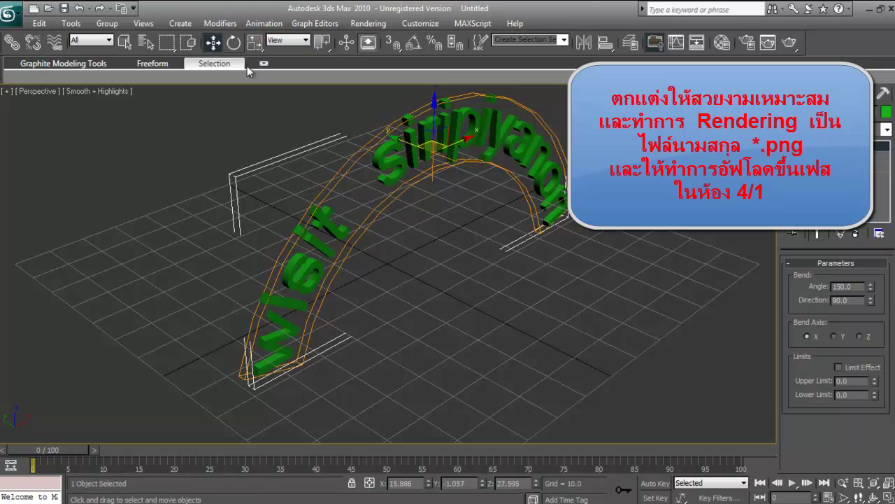
left_click(486, 274)
left_click(368, 23)
left_click(376, 39)
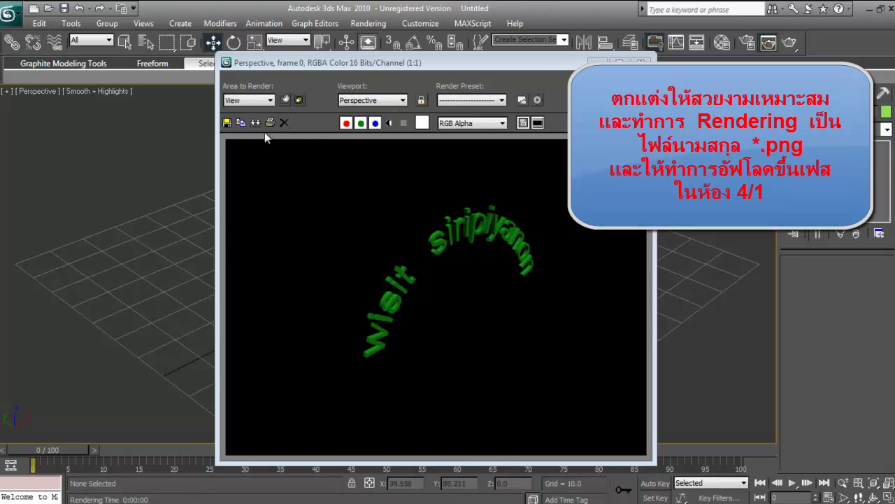
Begin saving the rendered image with PNG as the file type
left_click(227, 122)
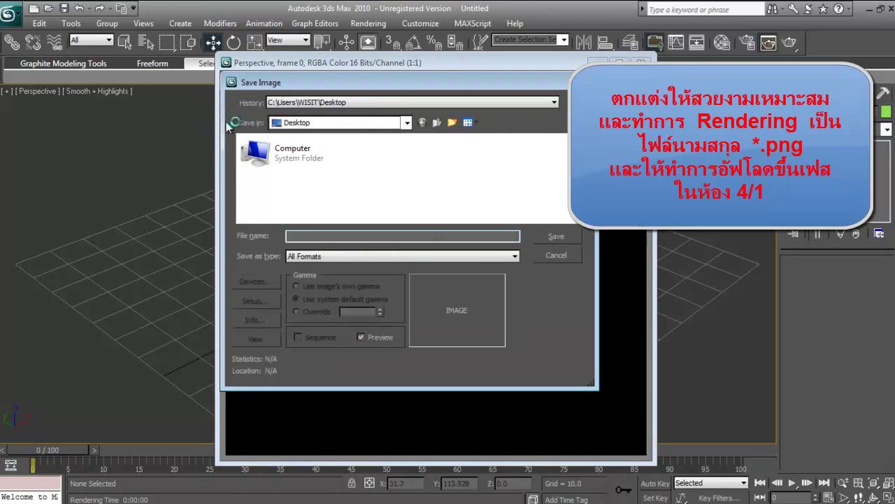
left_click(335, 256)
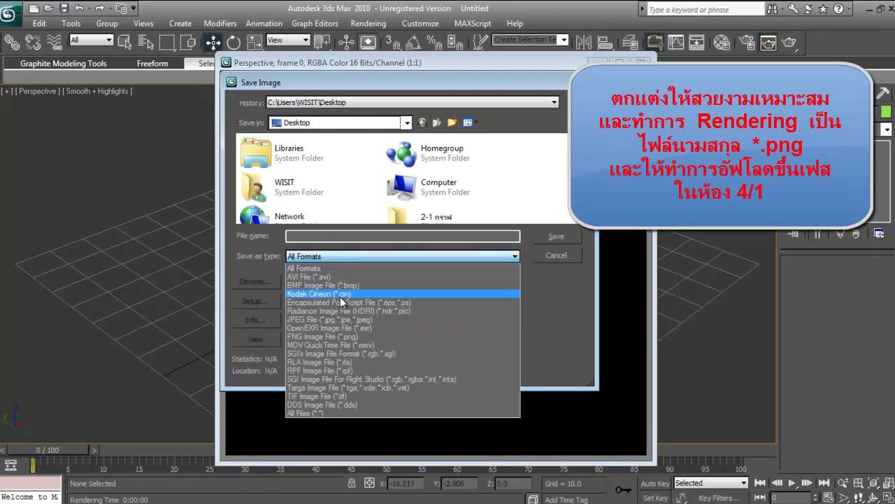
left_click(343, 336)
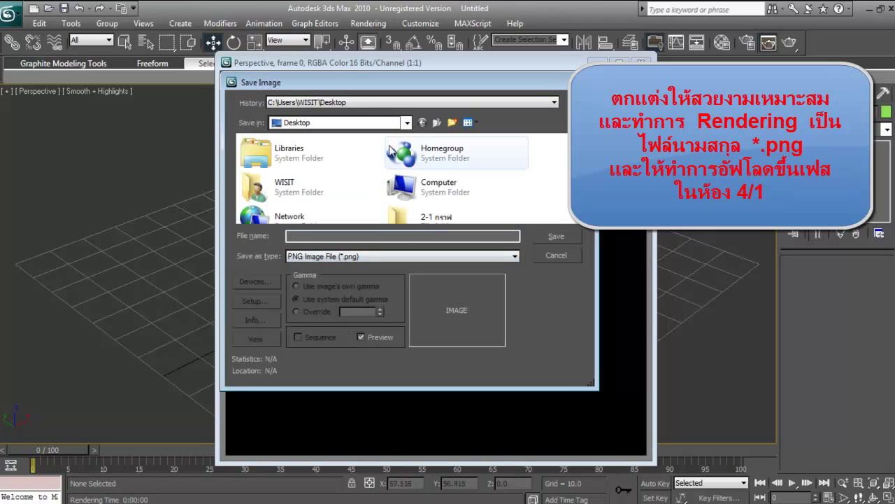
Name the file after the user in their personal folder, save it, and accept the PNG settings
left_click(322, 235)
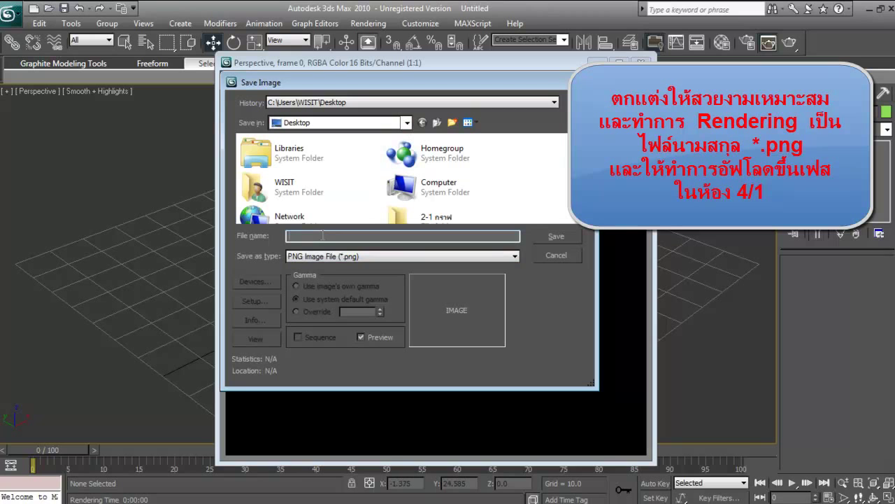
type("vy")
type("d")
key("BackSpace")
key("BackSpace")
key("BackSpace")
type("อwisit")
left_click(556, 237)
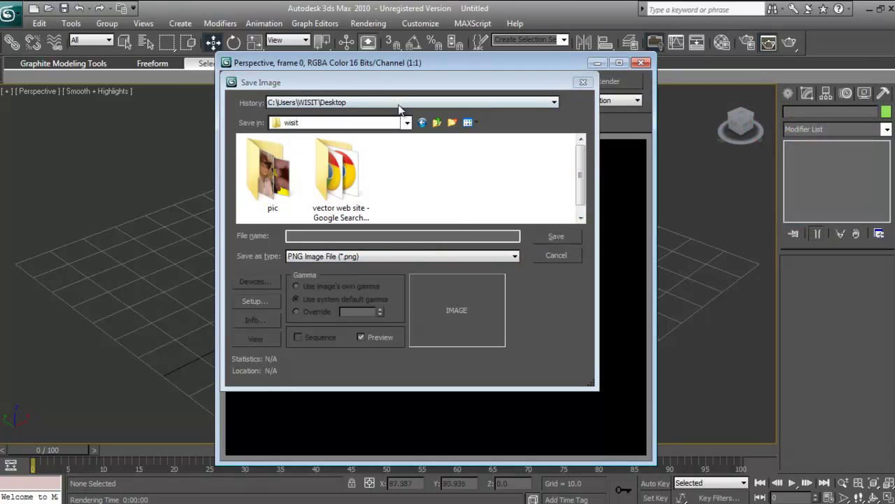
left_click(416, 238)
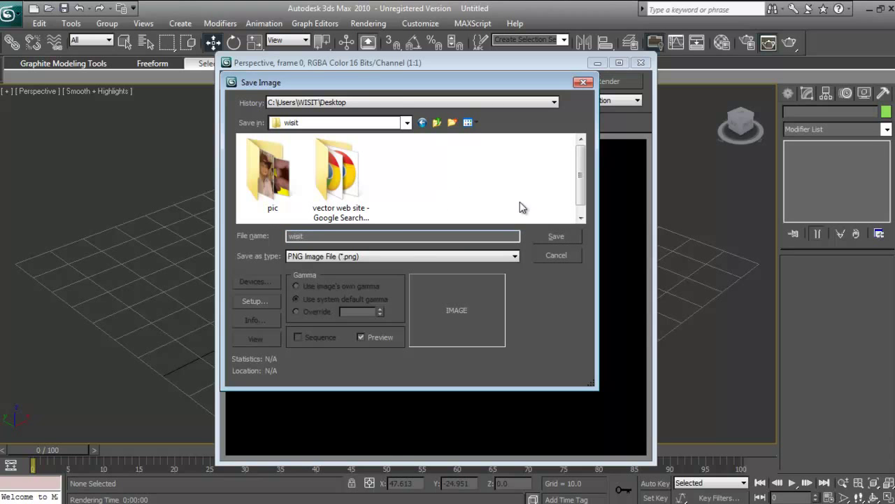
left_click(556, 236)
left_click(313, 218)
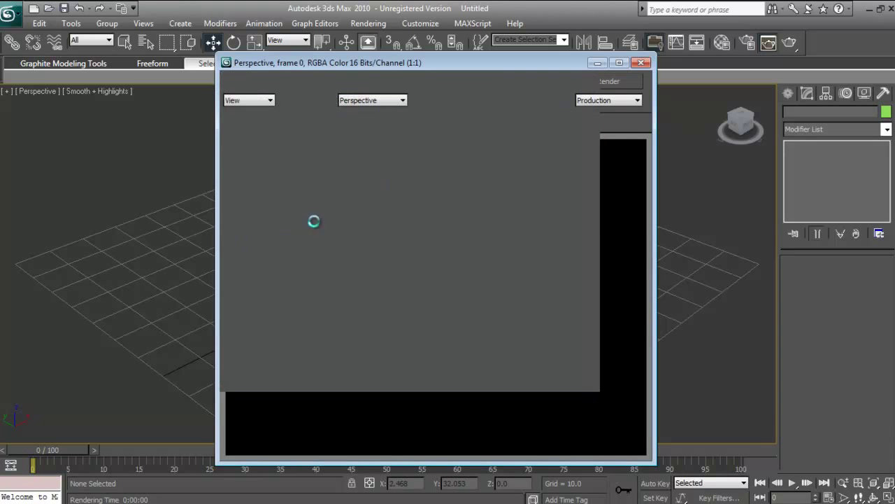